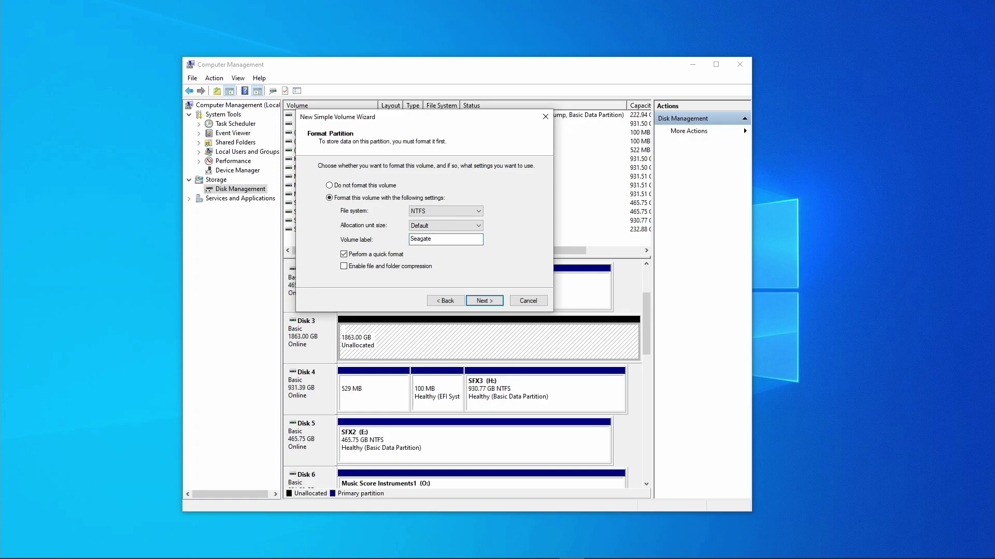
# Finish creating Disk 3's simple volume as a quick-formatted NTFS partition labelled Seagate, and close Computer Management.
pyautogui.click(483, 302)
pyautogui.click(483, 303)
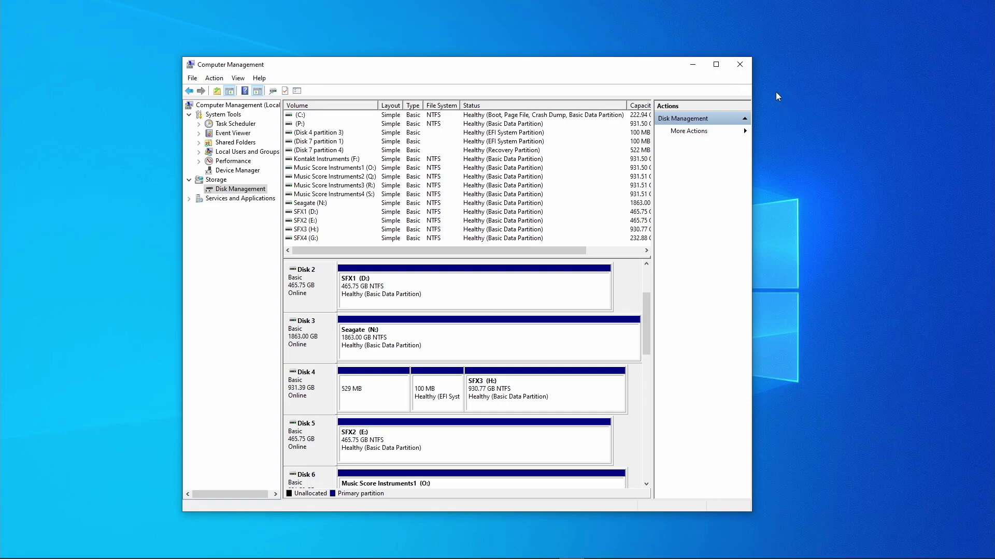
pyautogui.click(740, 64)
pyautogui.rightClick(820, 102)
pyautogui.click(837, 133)
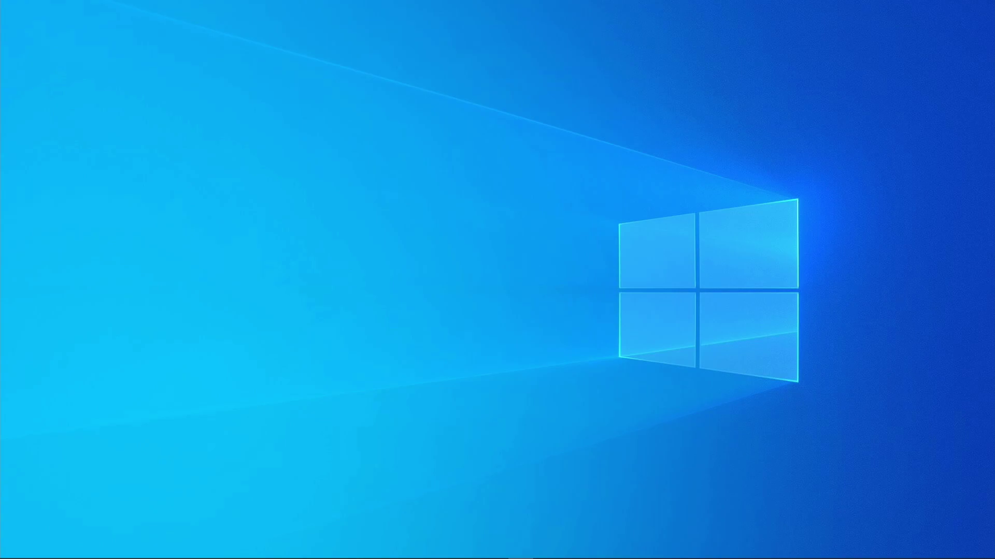
# Switch to CrystalDiskMark, select the N: drive as the benchmark target, and reposition the window.
pyautogui.moveTo(373, 155); pyautogui.dragTo(496, 184)
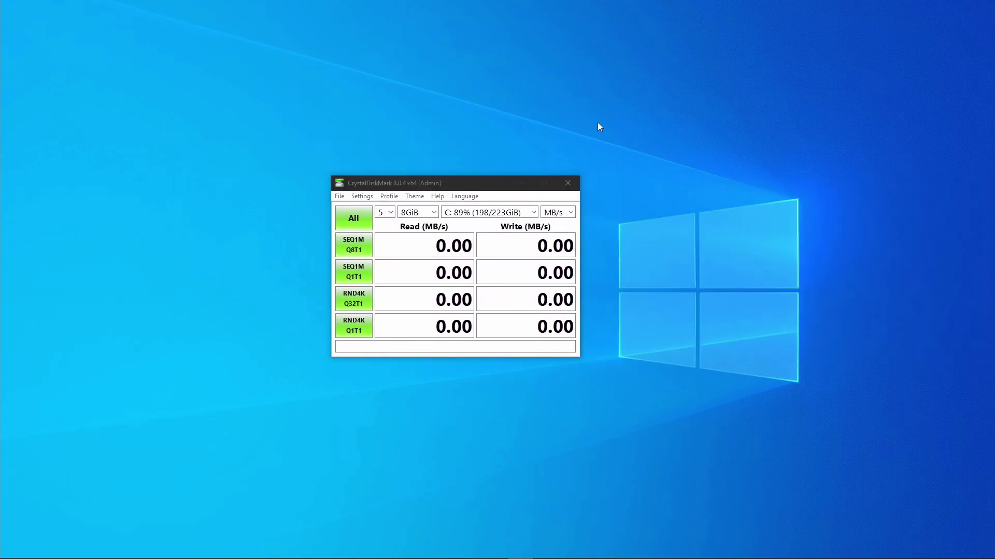
pyautogui.click(533, 212)
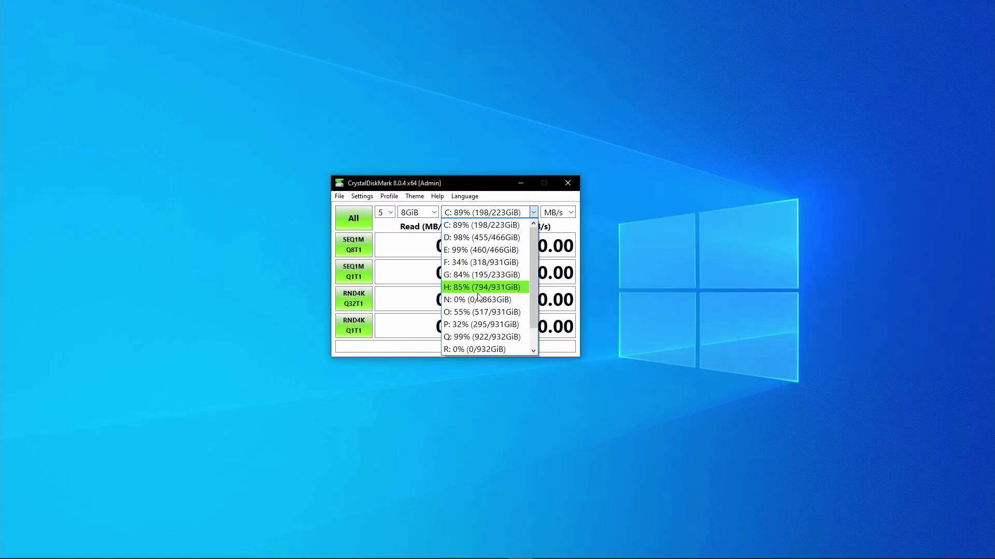
pyautogui.click(487, 305)
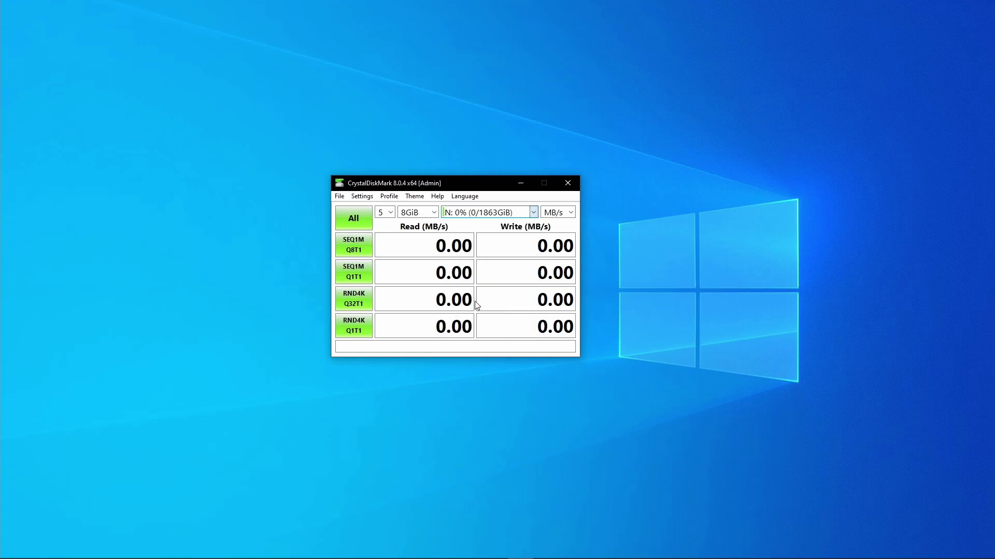
pyautogui.click(362, 196)
pyautogui.click(458, 182)
pyautogui.moveTo(466, 182); pyautogui.dragTo(457, 181)
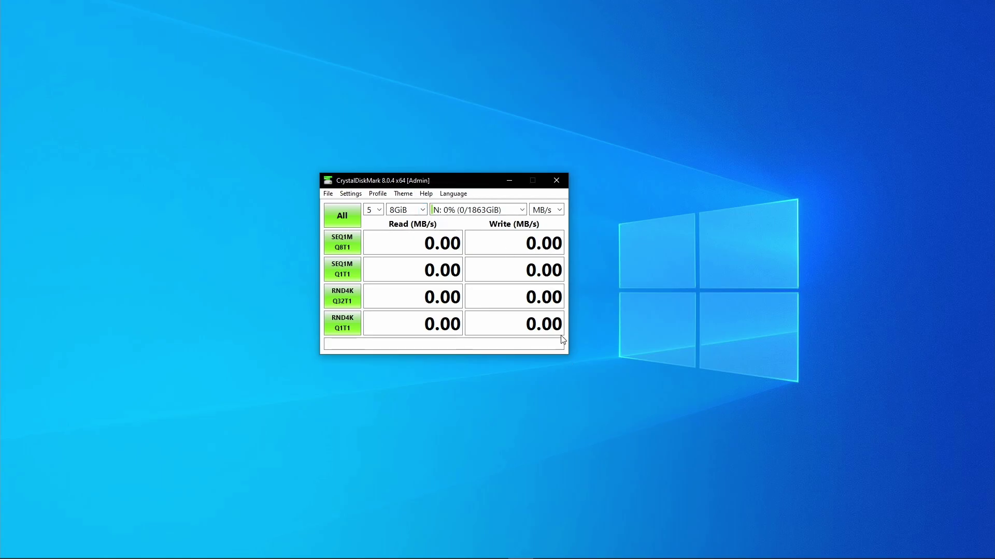
pyautogui.moveTo(473, 182); pyautogui.dragTo(480, 178)
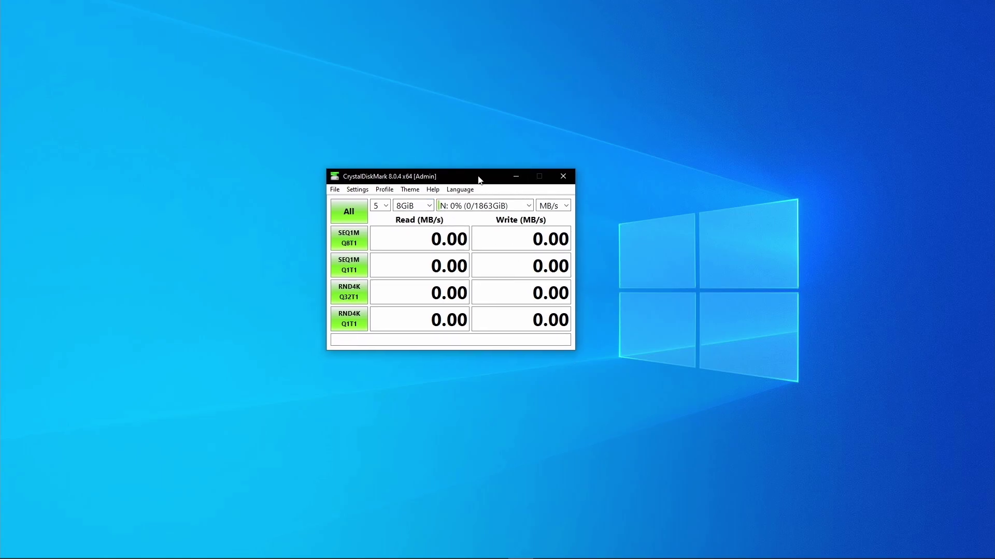
# Set the benchmark test size to 4GiB and run all read and write tests on drive N:.
pyautogui.click(415, 206)
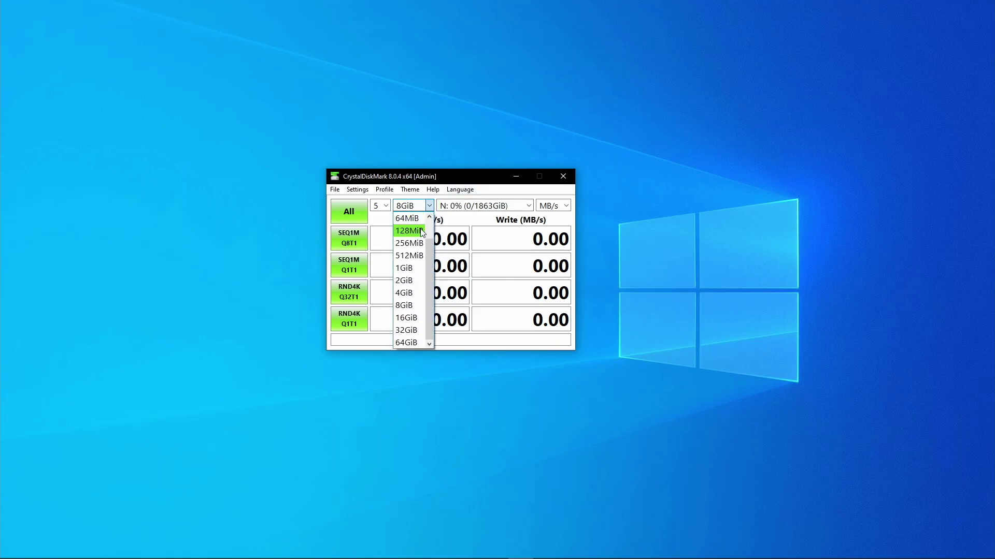
pyautogui.click(407, 293)
pyautogui.click(487, 130)
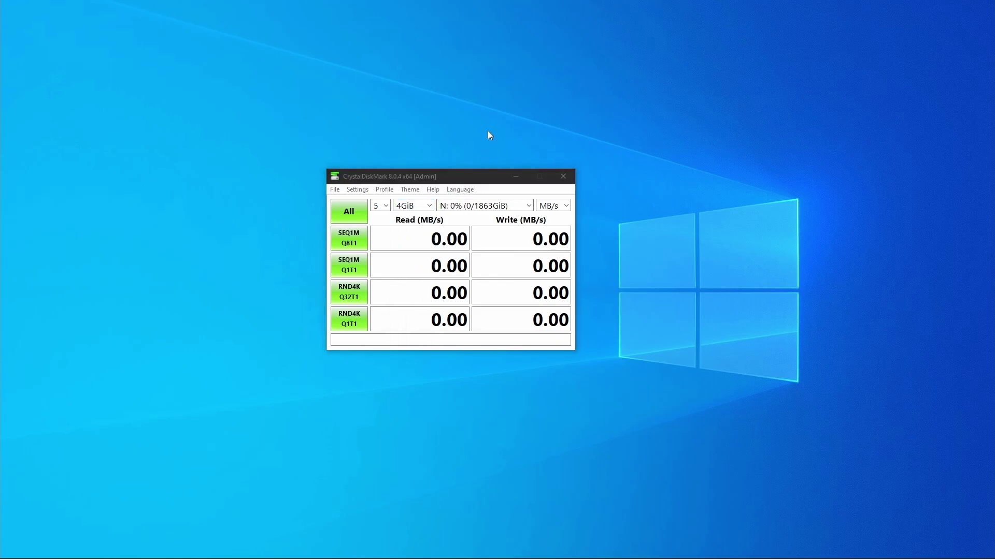
pyautogui.click(354, 219)
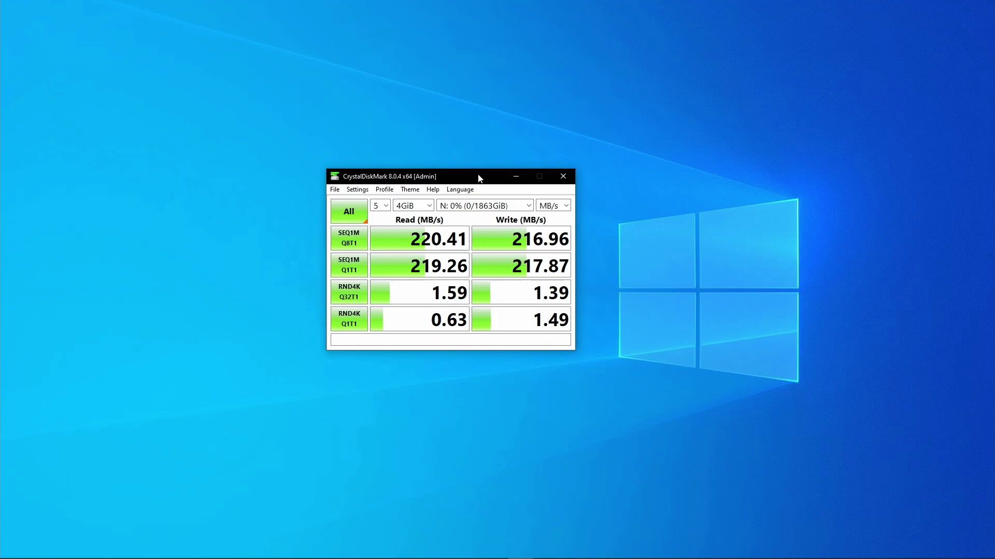
pyautogui.click(721, 138)
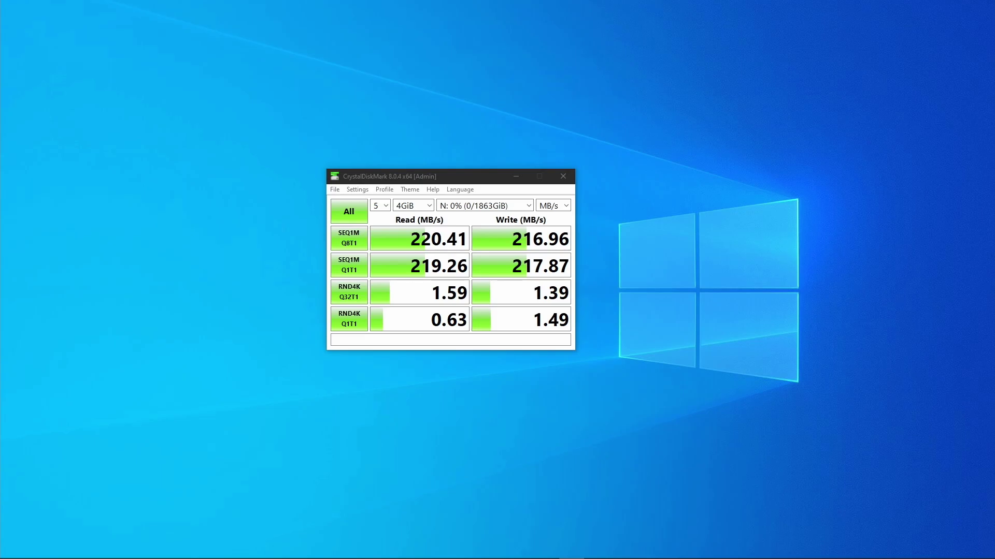
# Open Task Manager and arrange its window side by side with the CrystalDiskMark window.
pyautogui.hotkey('ctrl', 'shift', 'Escape')
pyautogui.moveTo(967, 82); pyautogui.dragTo(707, 80)
pyautogui.moveTo(445, 174); pyautogui.dragTo(191, 181)
pyautogui.moveTo(762, 78); pyautogui.dragTo(539, 84)
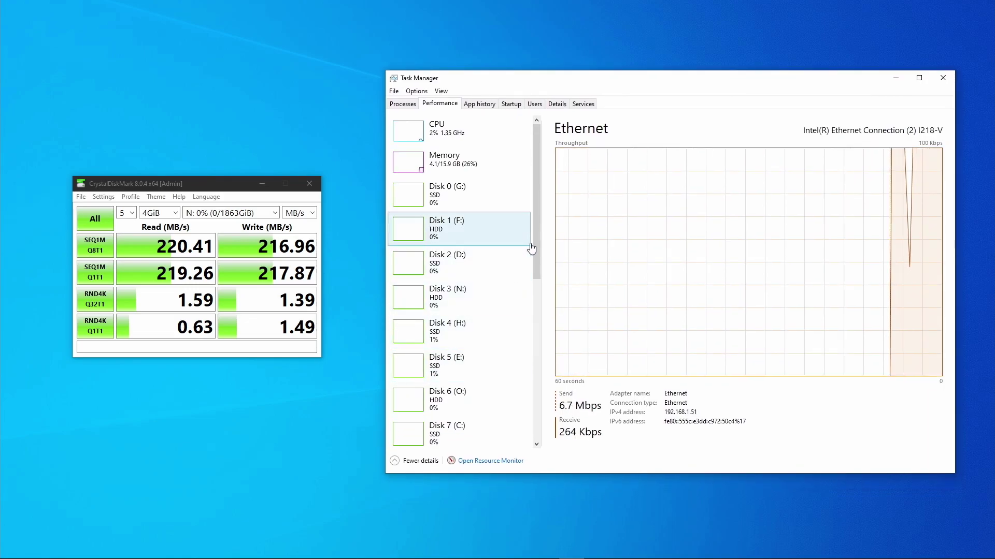
# Display the performance graphs for Disk 3 (N:) in Task Manager.
pyautogui.moveTo(539, 233); pyautogui.dragTo(509, 256)
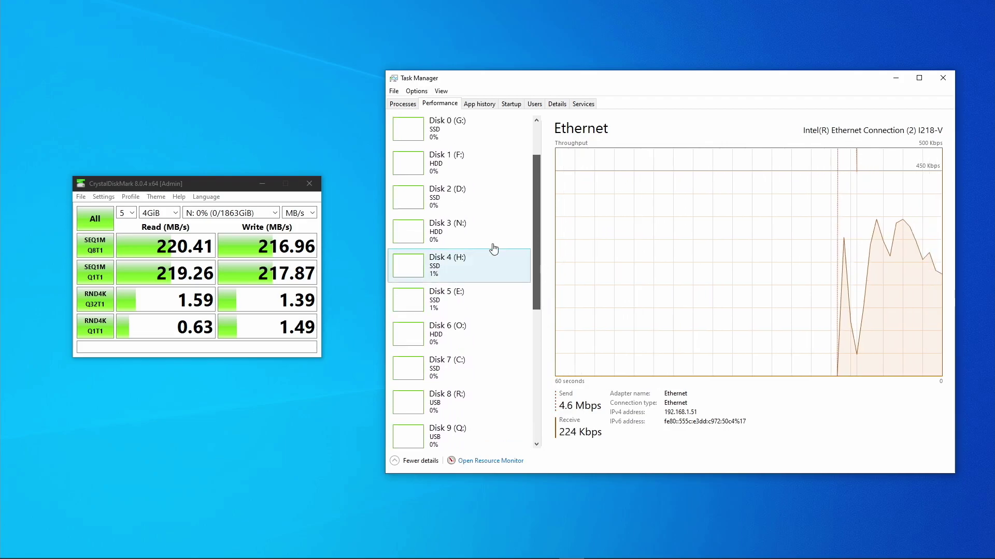
pyautogui.click(422, 224)
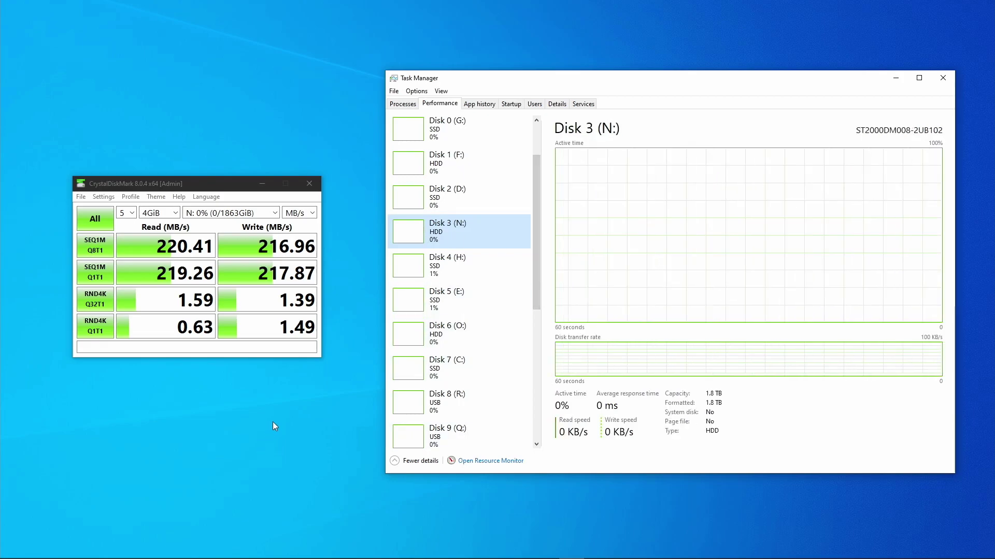
pyautogui.click(288, 415)
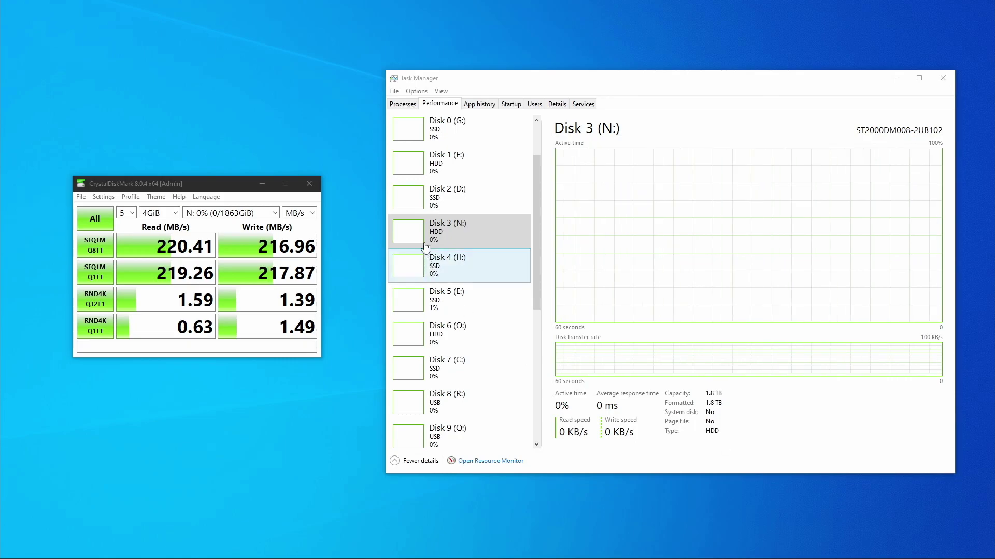
# Restart CrystalDiskMark and run all tests on drive N: with an 8GiB test size, keeping Disk 3's performance graphs in view.
pyautogui.click(309, 184)
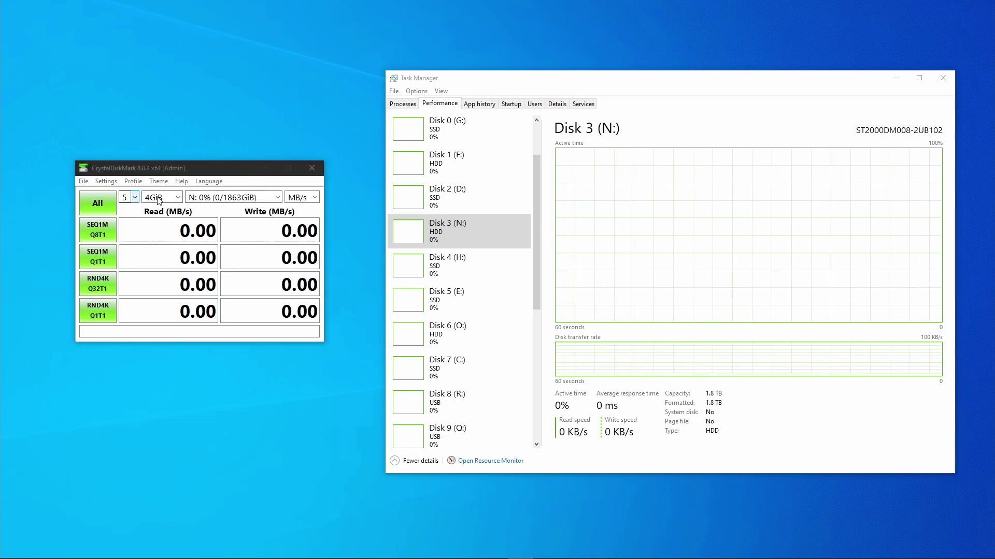
pyautogui.click(178, 197)
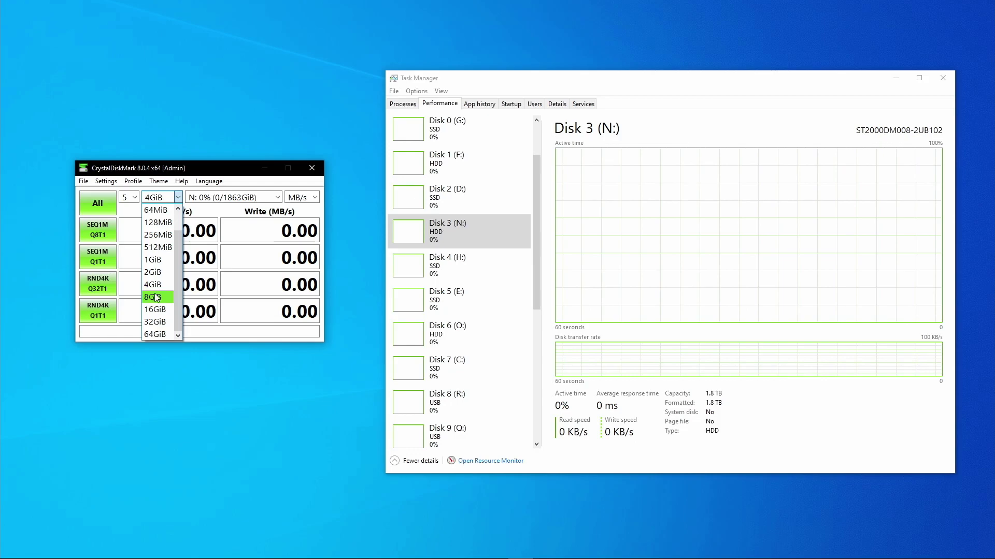
pyautogui.click(153, 296)
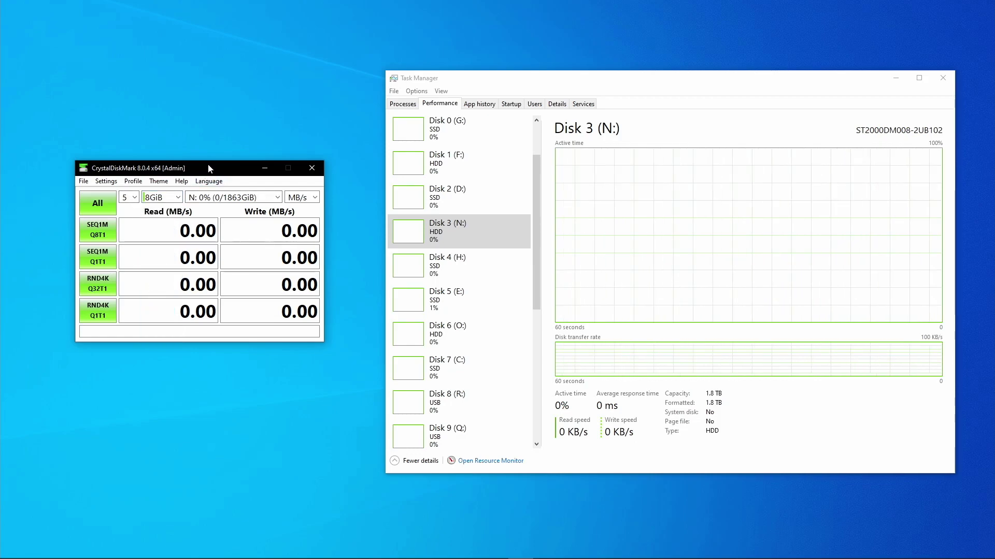
pyautogui.moveTo(208, 166); pyautogui.dragTo(211, 167)
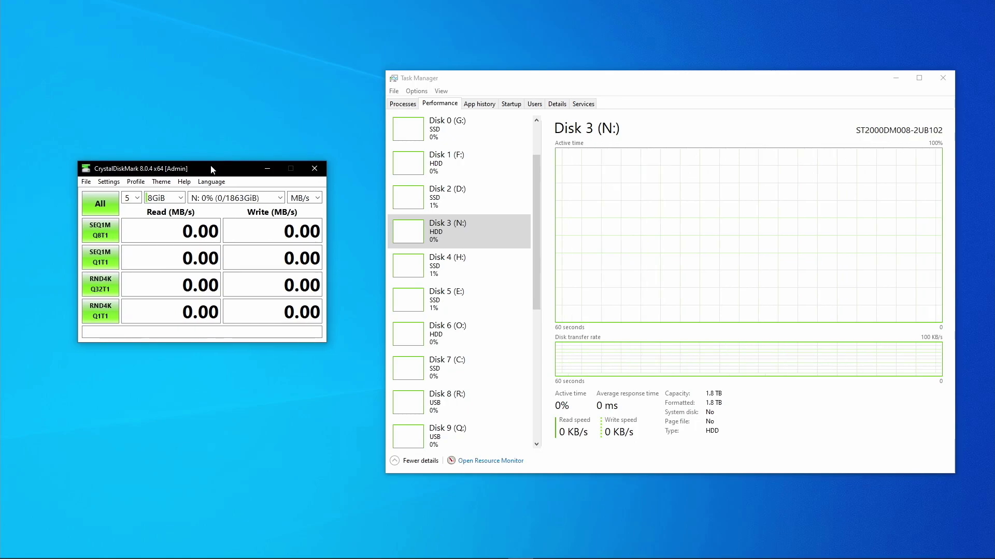
pyautogui.click(442, 228)
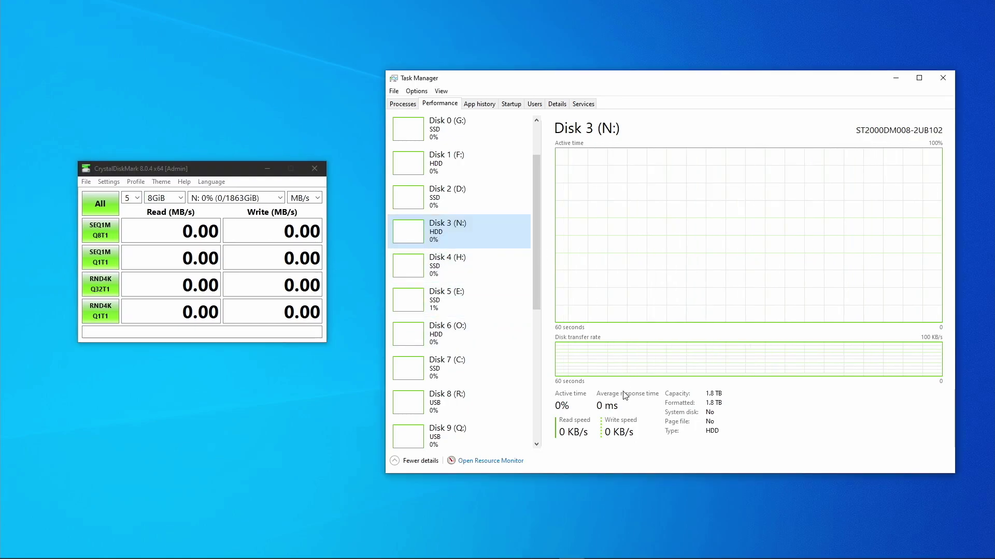
pyautogui.click(106, 207)
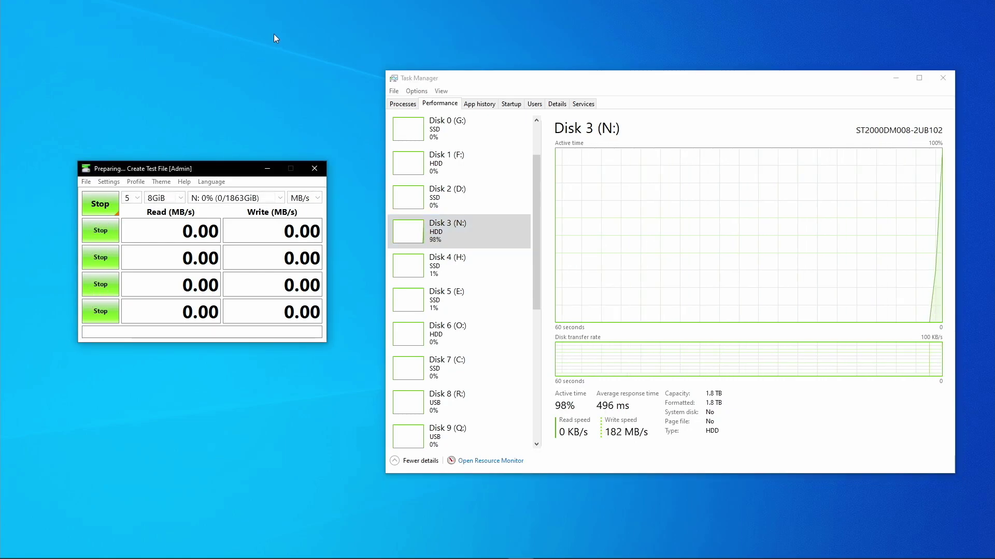